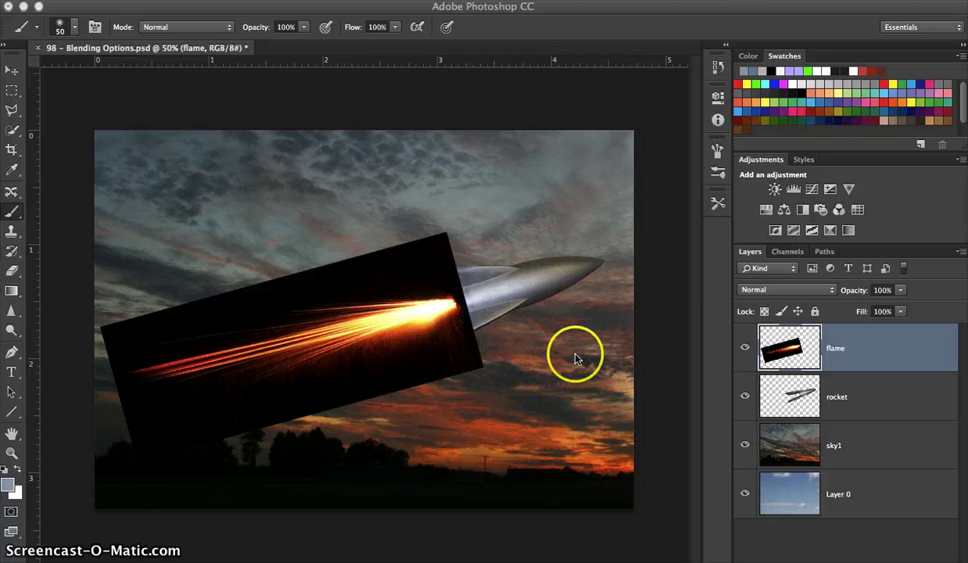
Preview the flame layer in Screen, Lighten and Color Dodge blend modes.
left_click(832, 293)
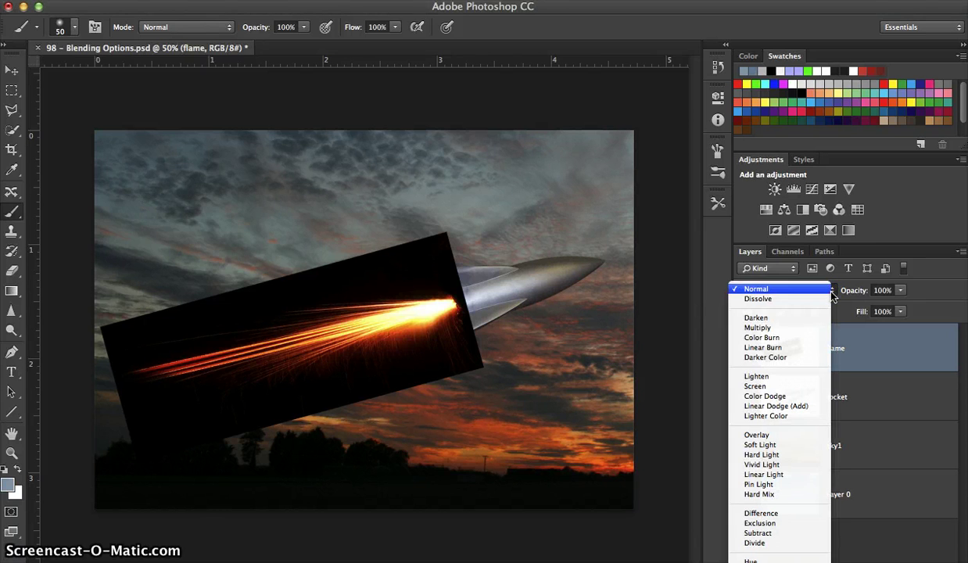
left_click(807, 390)
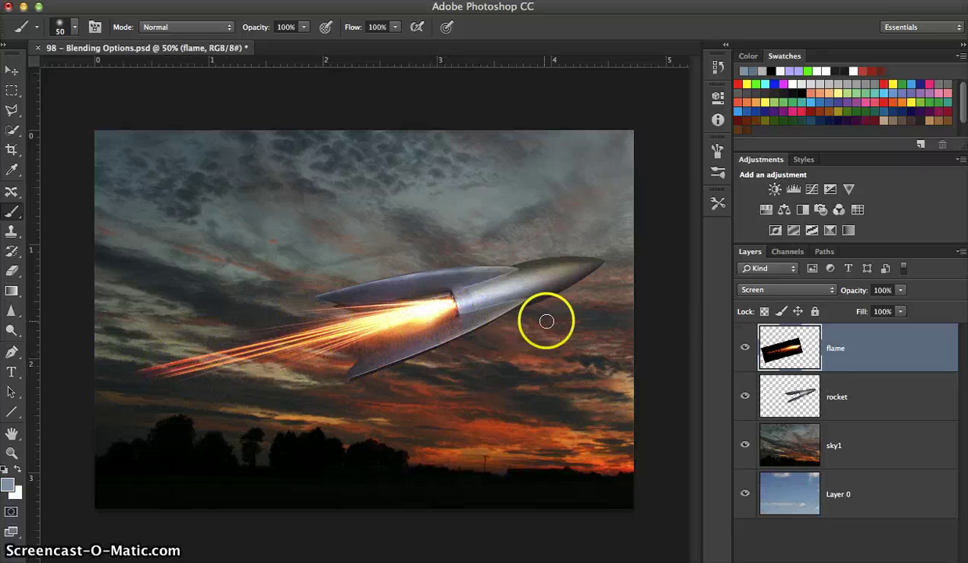
left_click(792, 291)
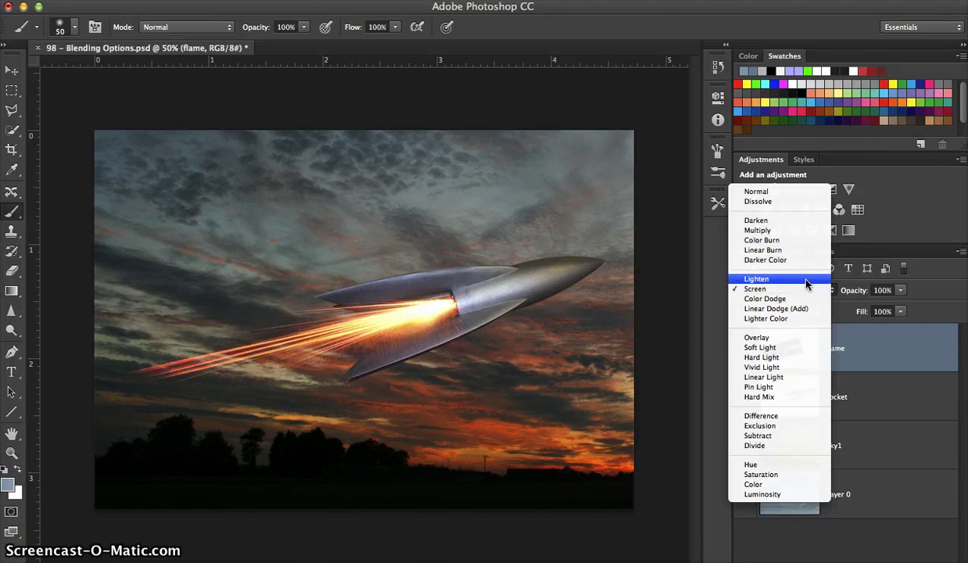
left_click(805, 283)
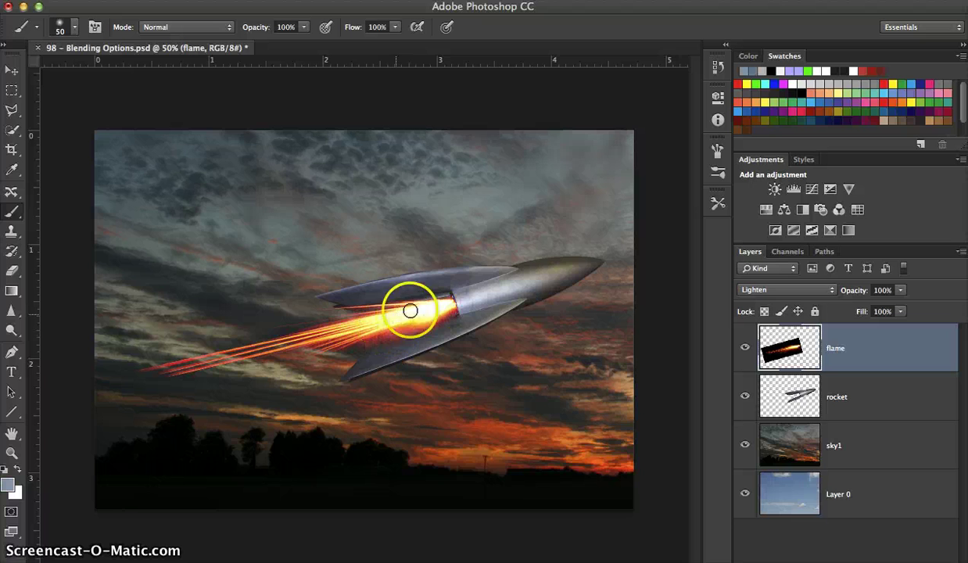
left_click(749, 289)
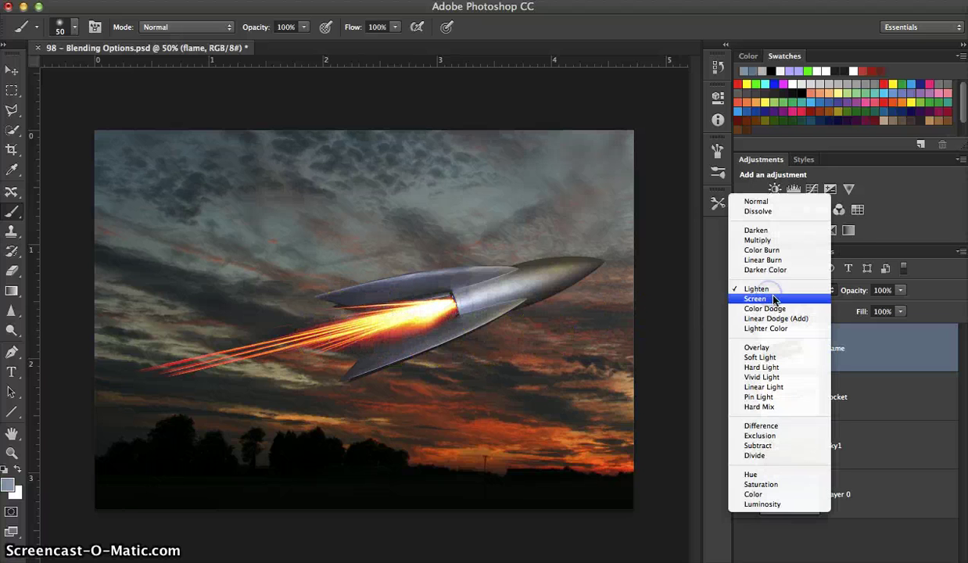
left_click(778, 309)
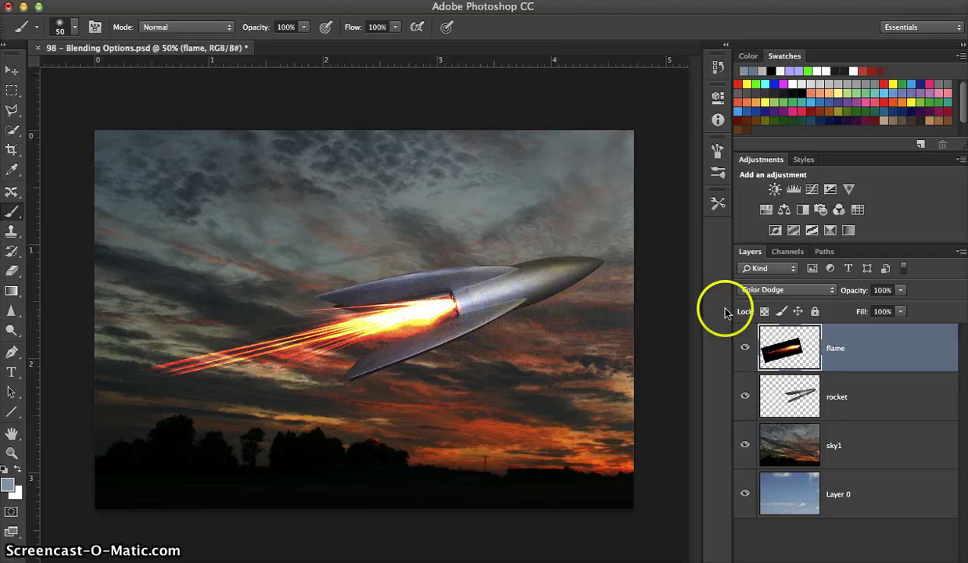
Compare Linear Dodge (Add) and Lighter Color, then settle the flame layer on Screen.
left_click(809, 291)
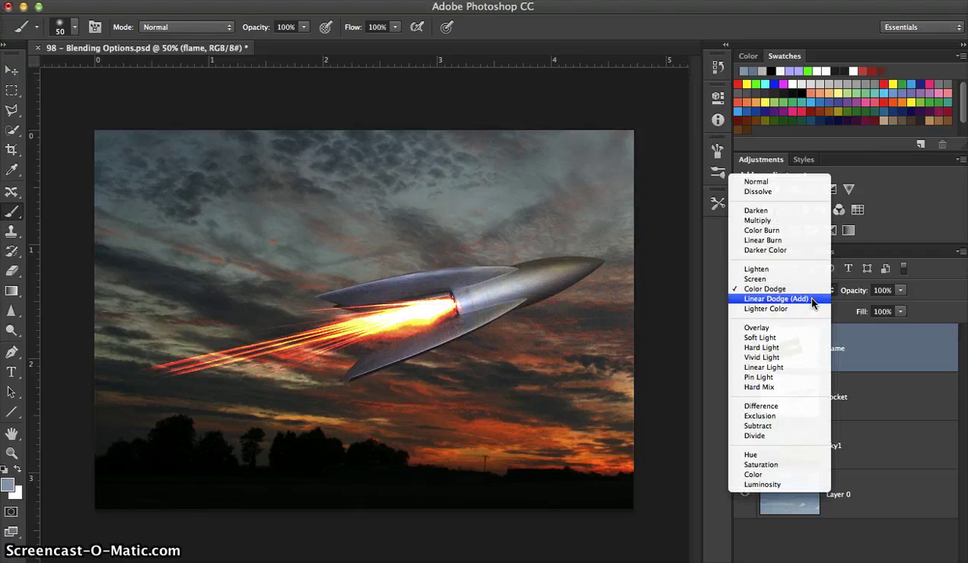
left_click(813, 299)
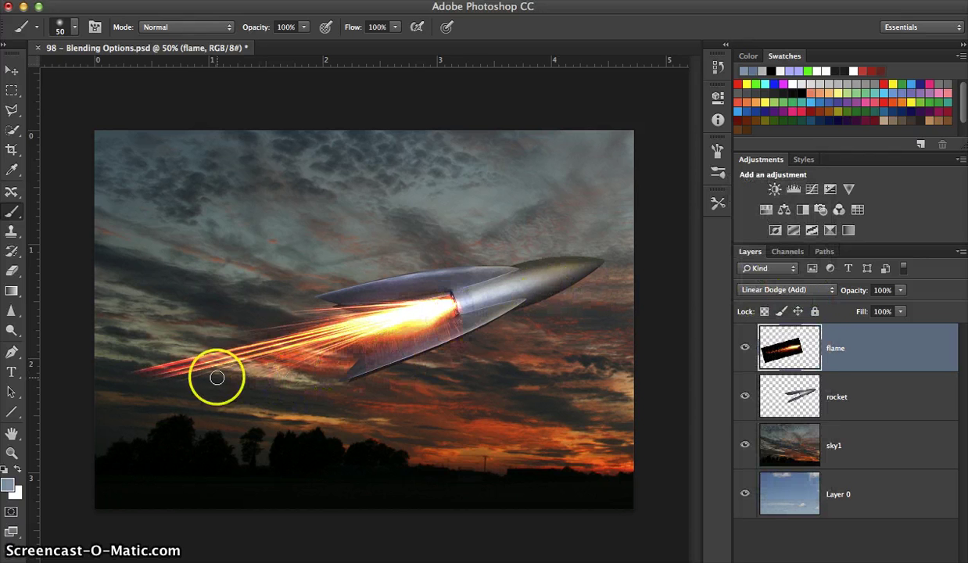
left_click(818, 293)
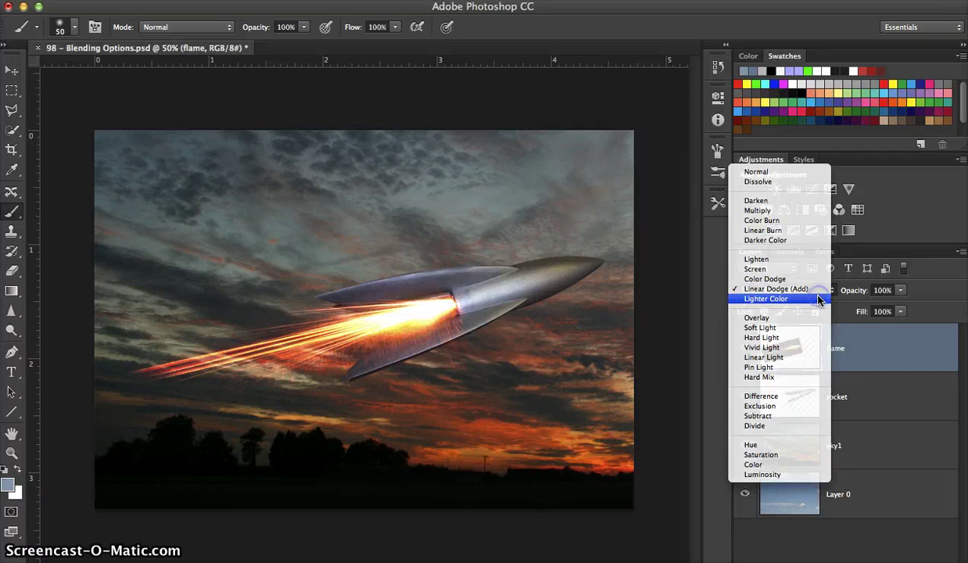
left_click(819, 299)
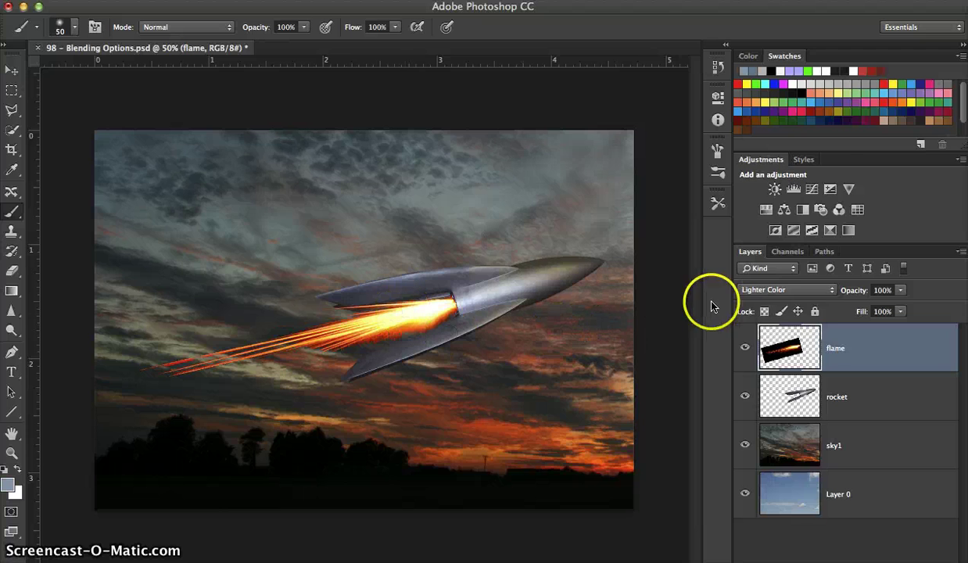
left_click(784, 296)
left_click(813, 261)
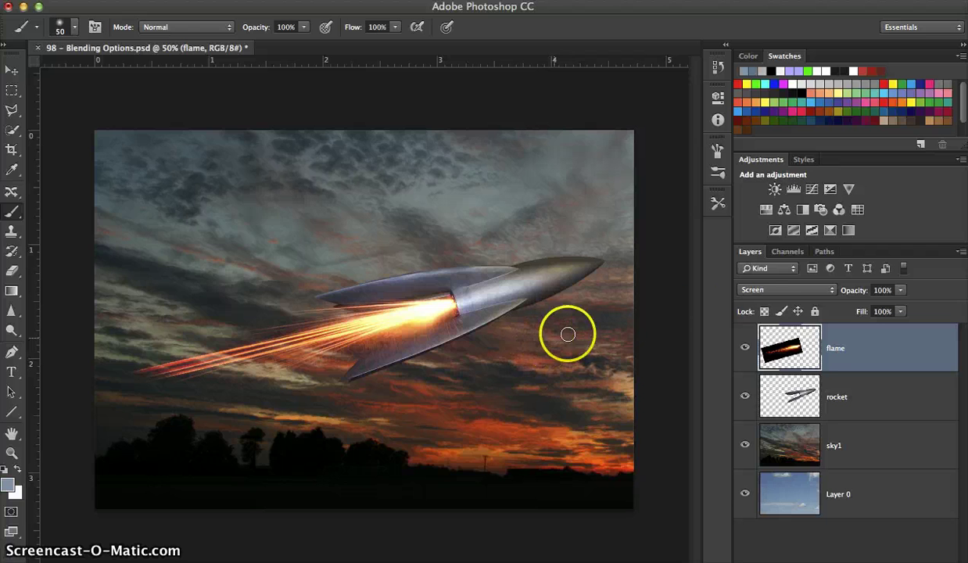
left_click(762, 298)
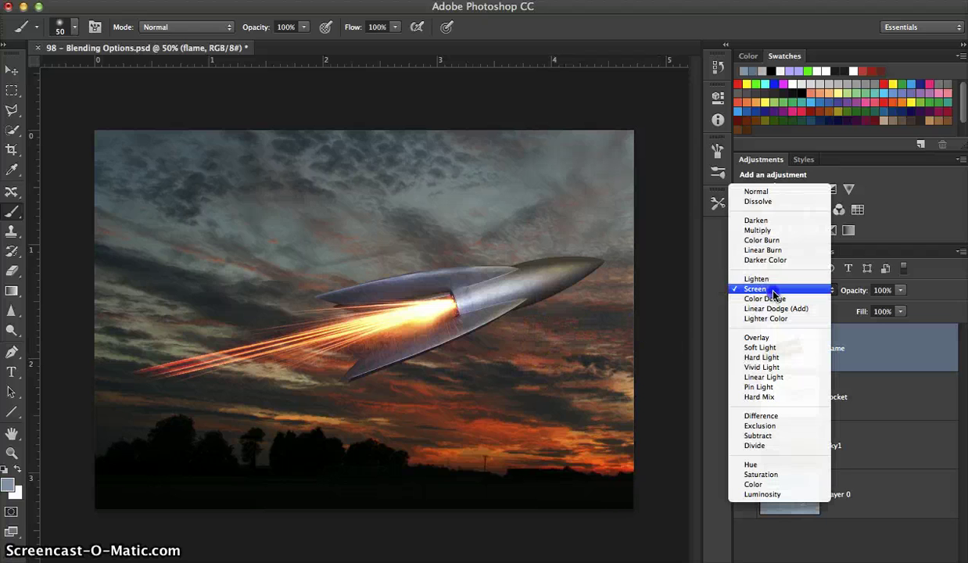
left_click(785, 192)
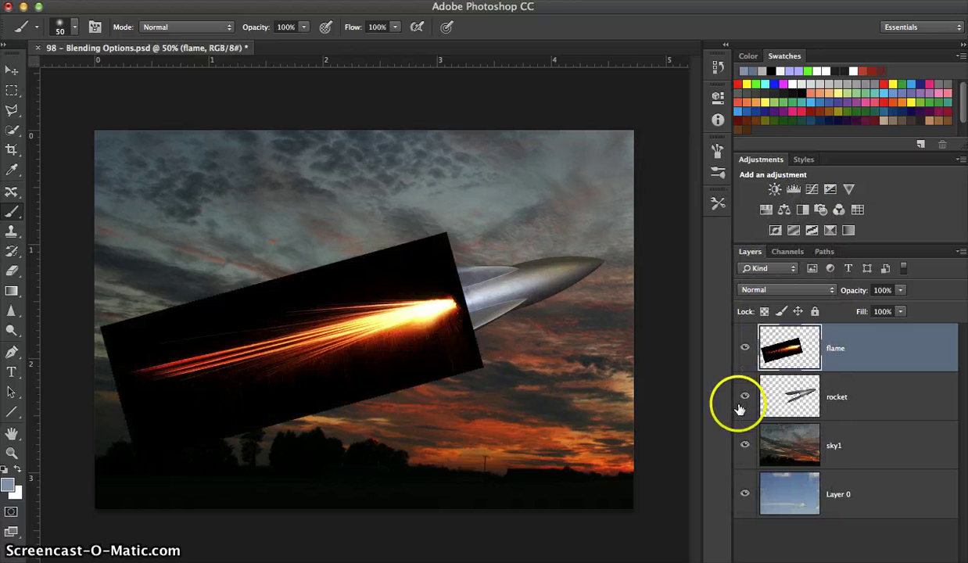
left_click(742, 445)
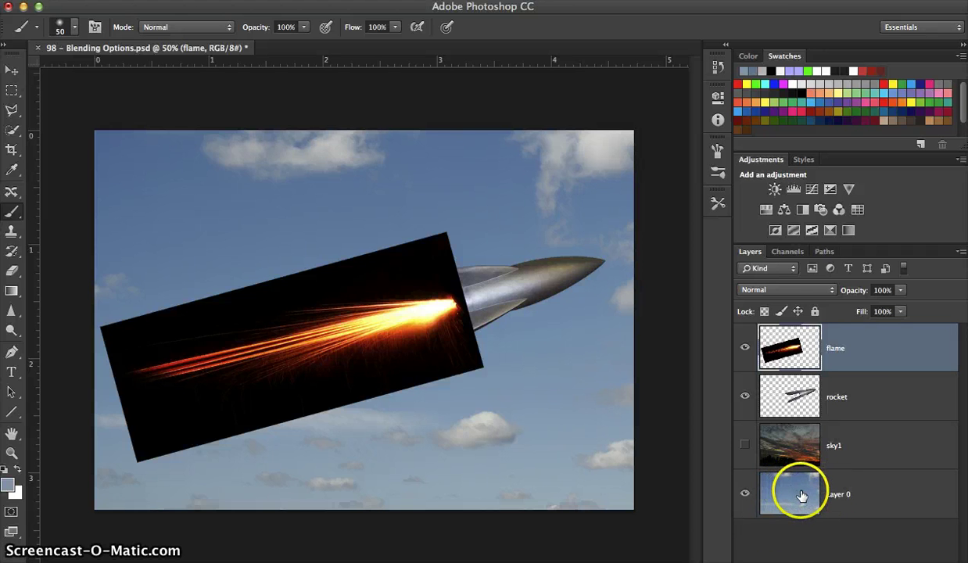
left_click(830, 290)
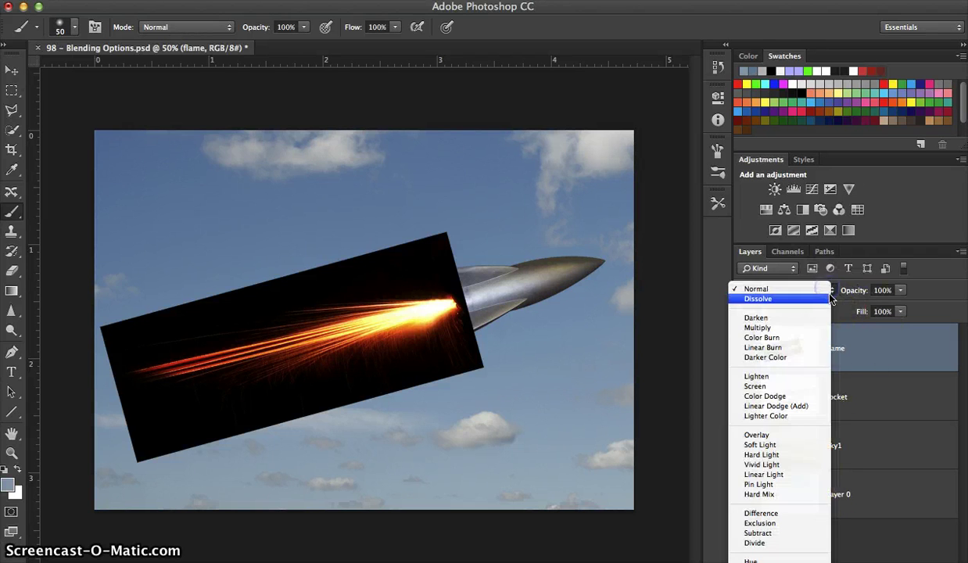
left_click(785, 387)
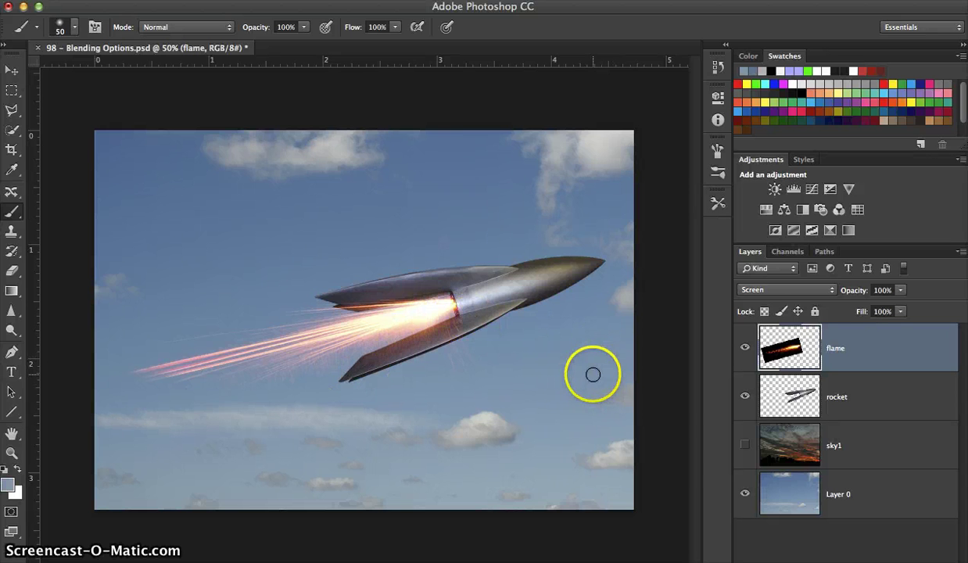
left_click(745, 447)
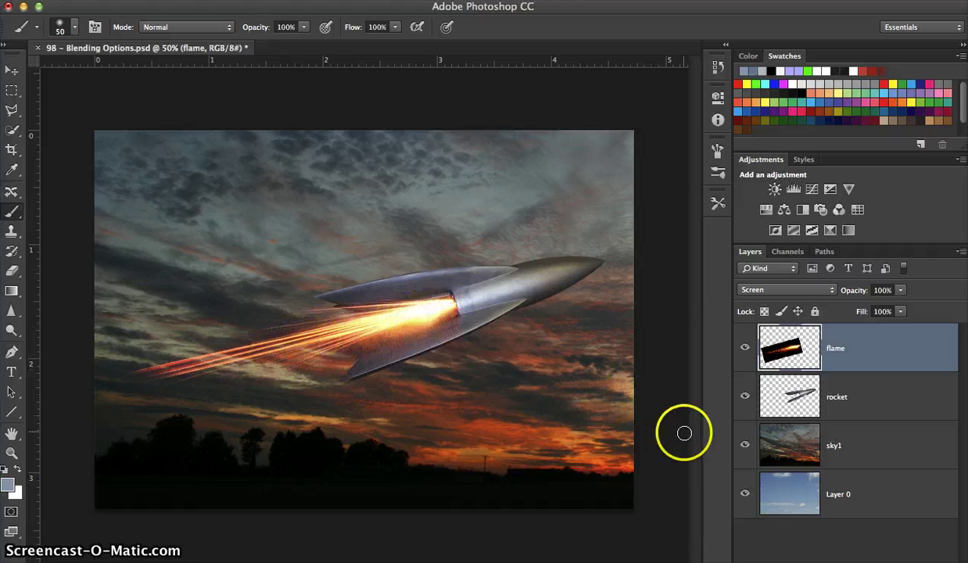
Hide the sky1 layer and set the flame layer's blend mode back to Normal.
left_click(745, 447)
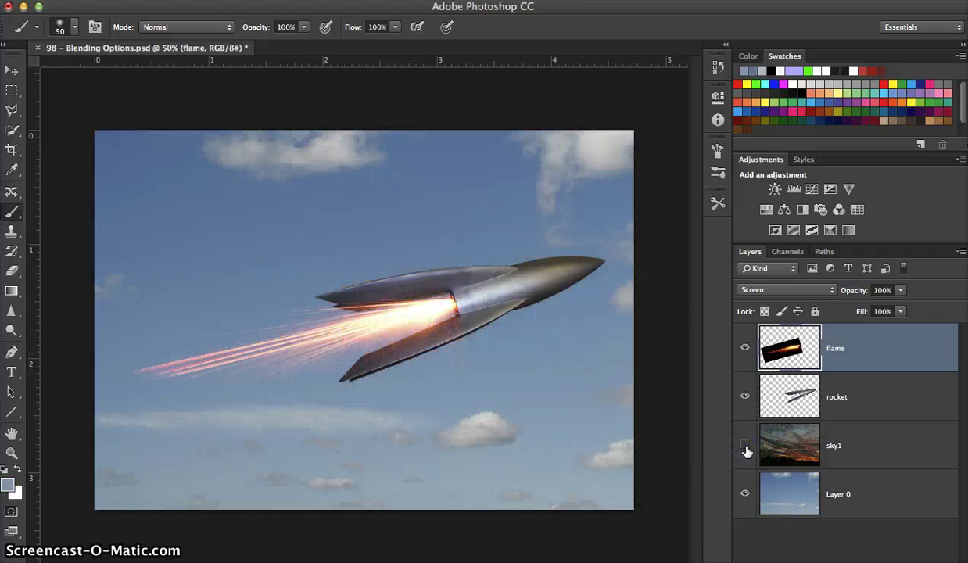
left_click(824, 293)
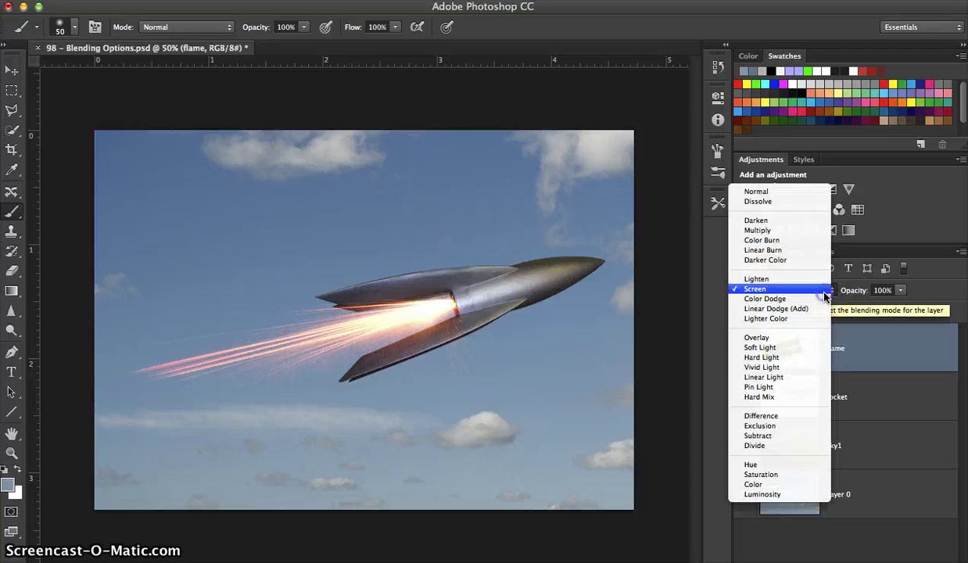
left_click(794, 193)
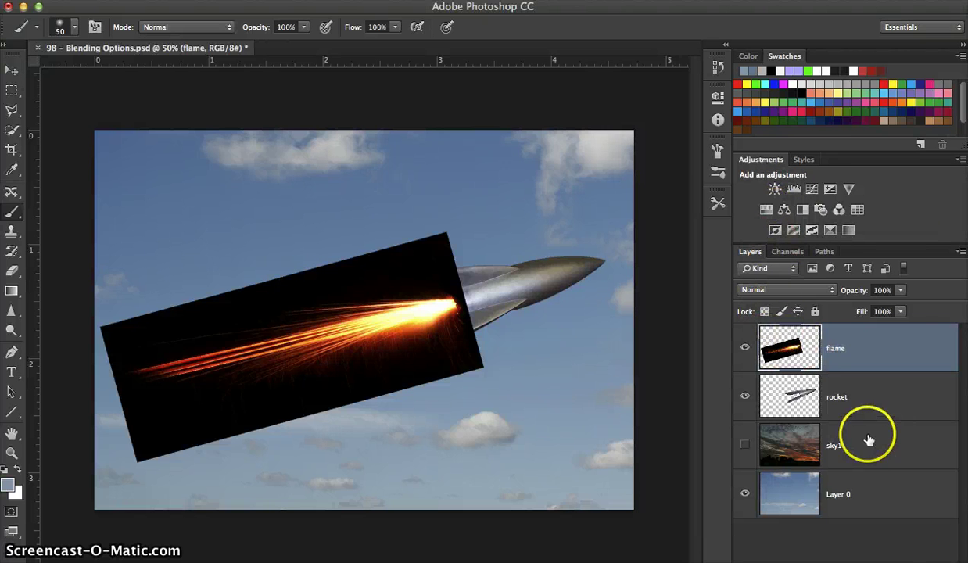
In the flame's Blending Options, set the Blend If This Layer black point to 25.
double_click(790, 353)
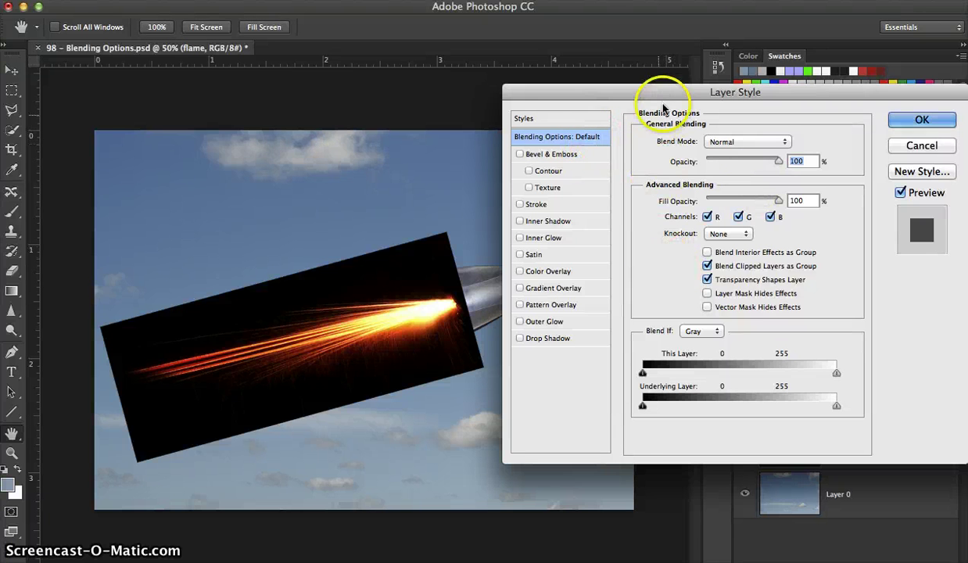
left_click_drag(666, 92, 698, 96)
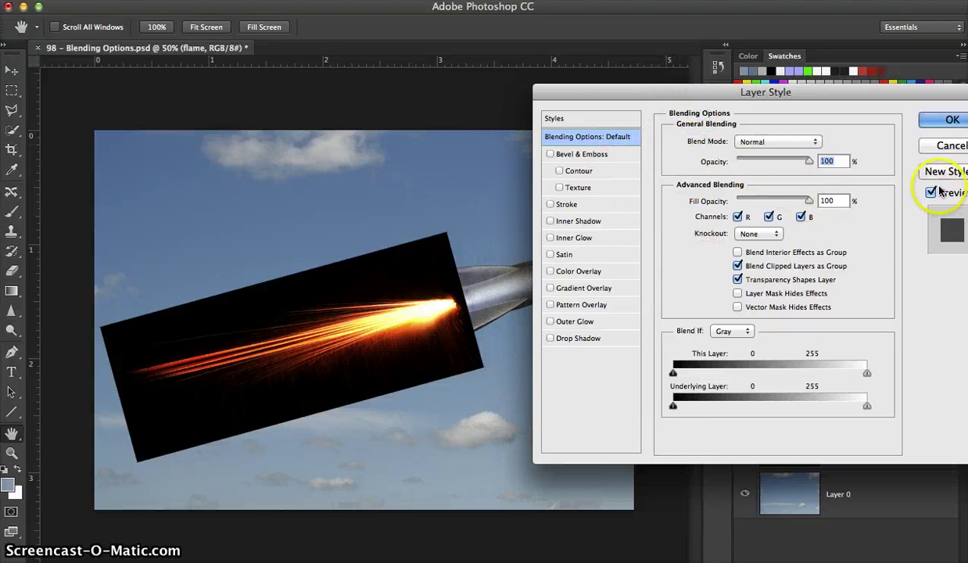
left_click(931, 190)
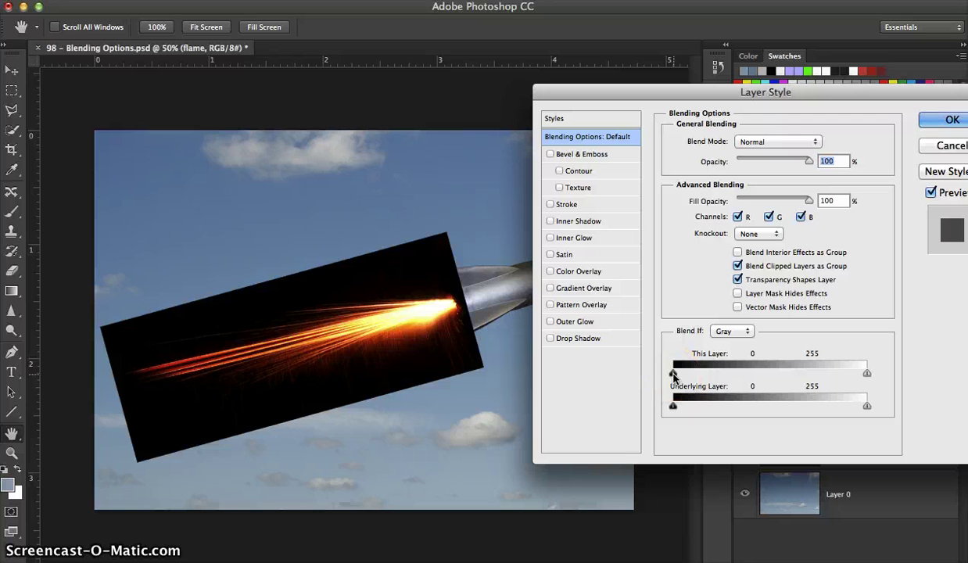
left_click_drag(674, 374, 690, 377)
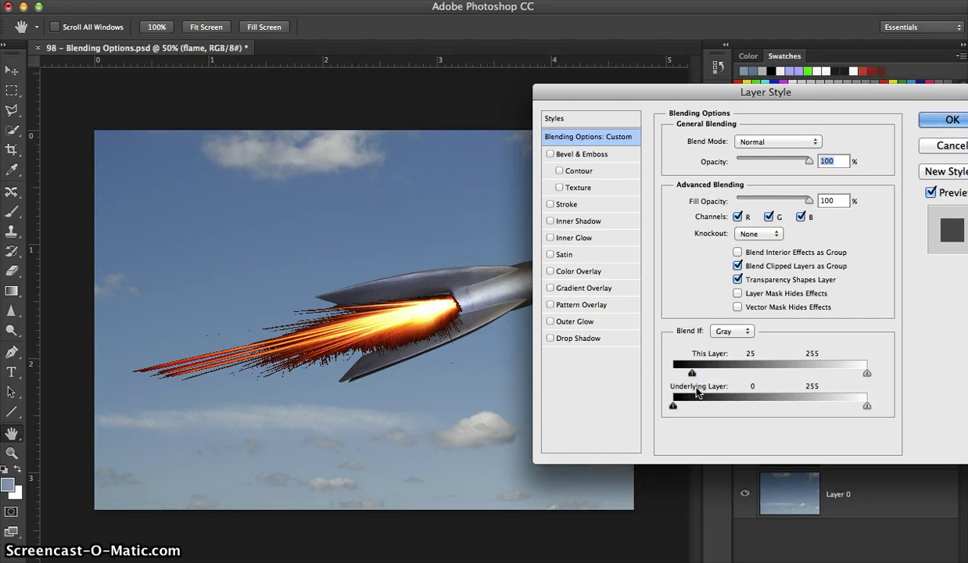
left_click(728, 392)
Apply the Layer Style, zoom to 200% to inspect the flame's dark fringes, then back to 50%.
left_click(924, 120)
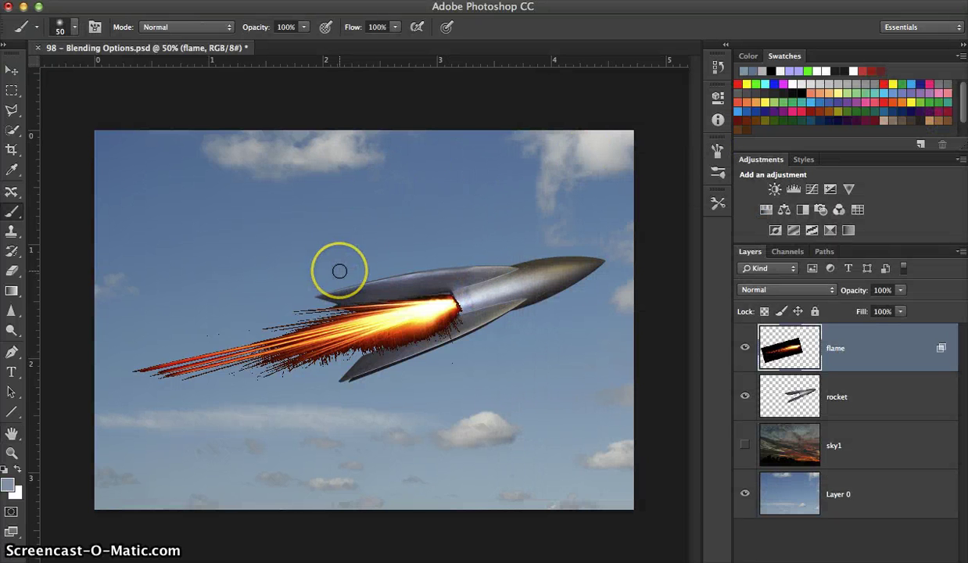
scroll(324, 335, "up", 1)
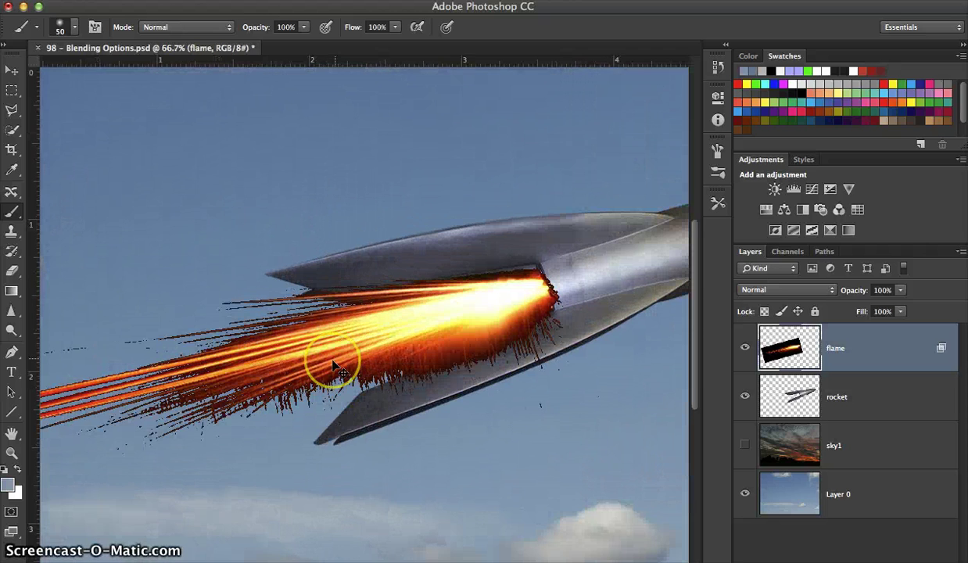
scroll(333, 366, "up", 2)
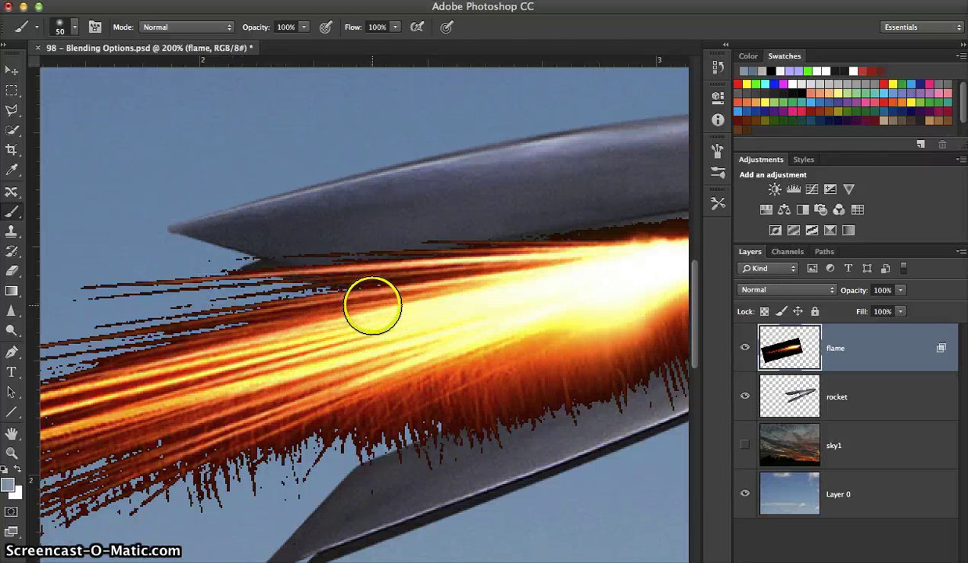
scroll(372, 305, "down", 3)
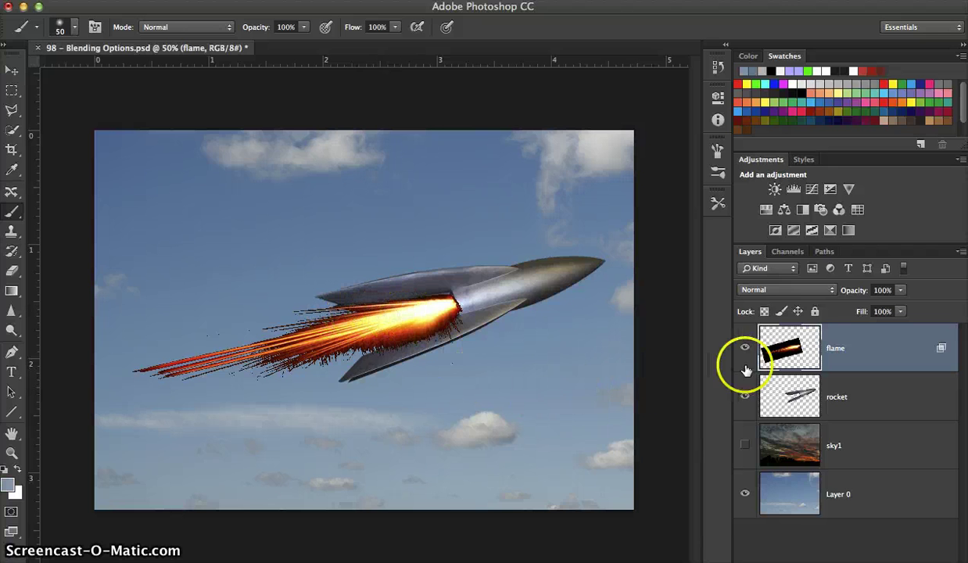
Split the flame's This Layer black slider, moving its right half to about 127.
double_click(792, 355)
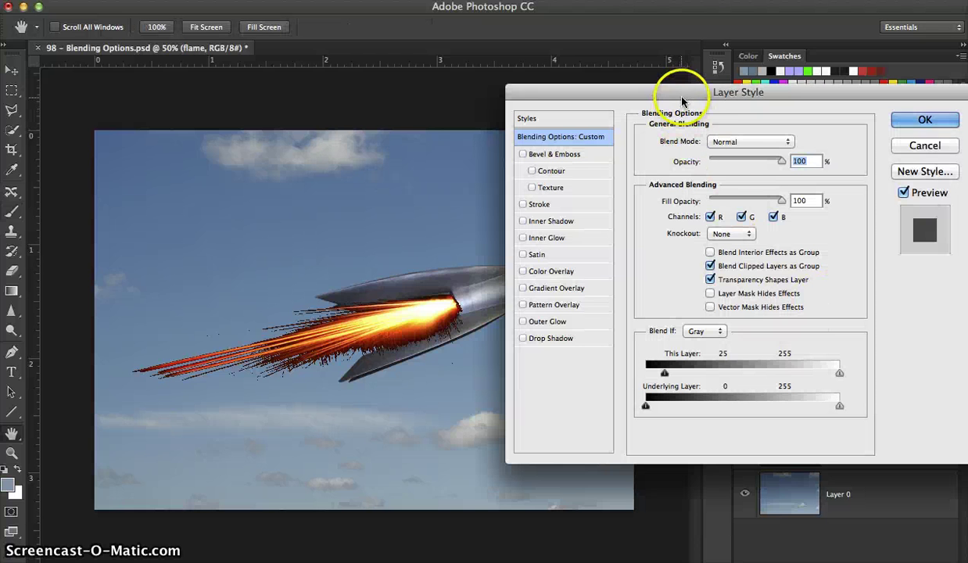
left_click_drag(686, 92, 712, 95)
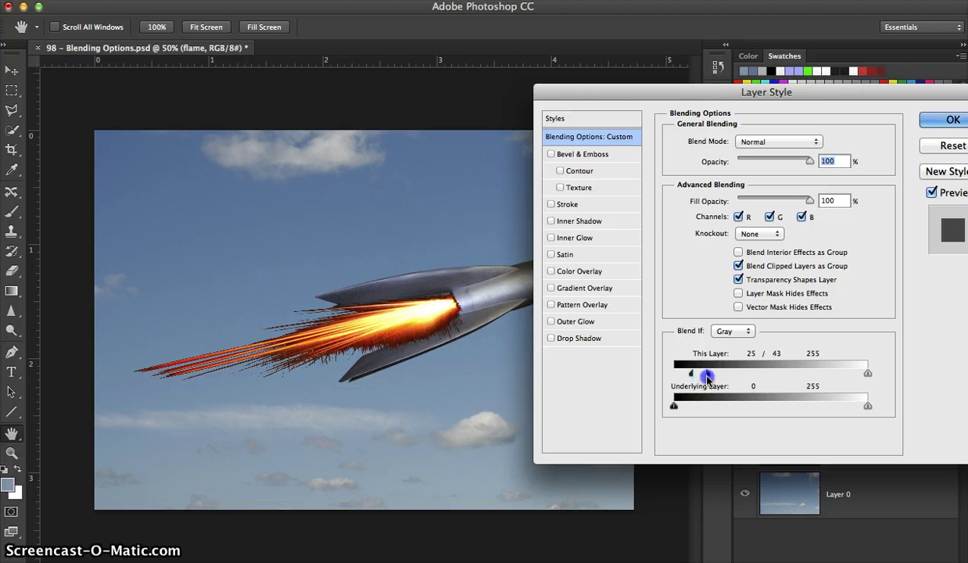
left_click_drag(707, 378, 766, 380)
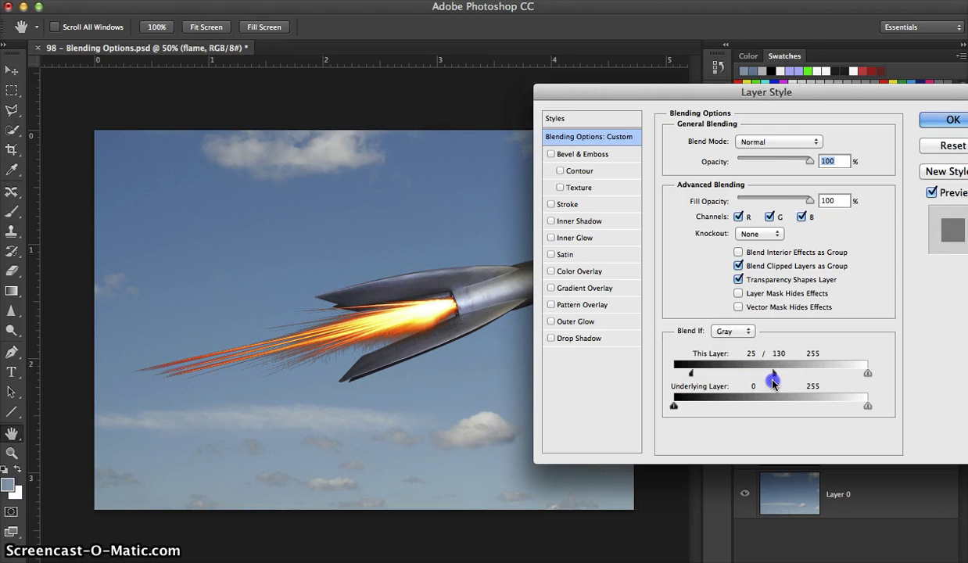